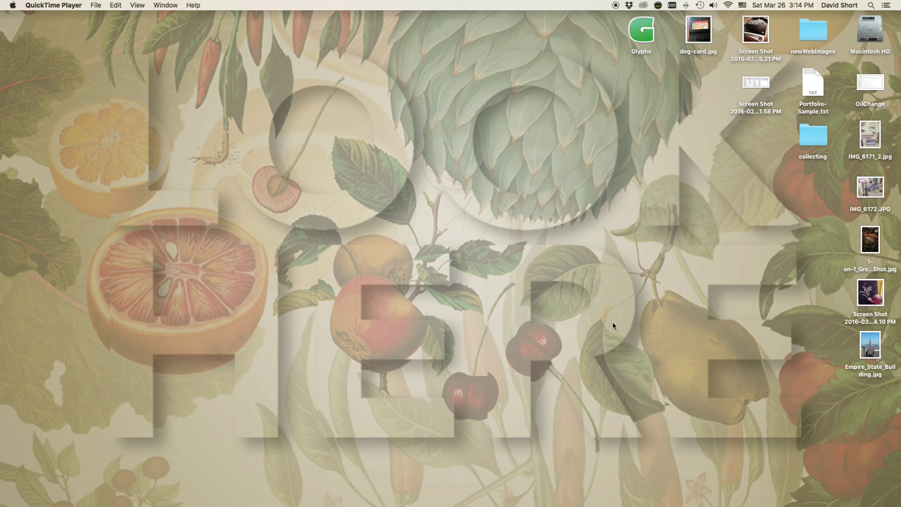
- Drag Empire_State_Building.jpg from the desktop onto the Photoshop Dock icon
drag(868, 348, 407, 495)
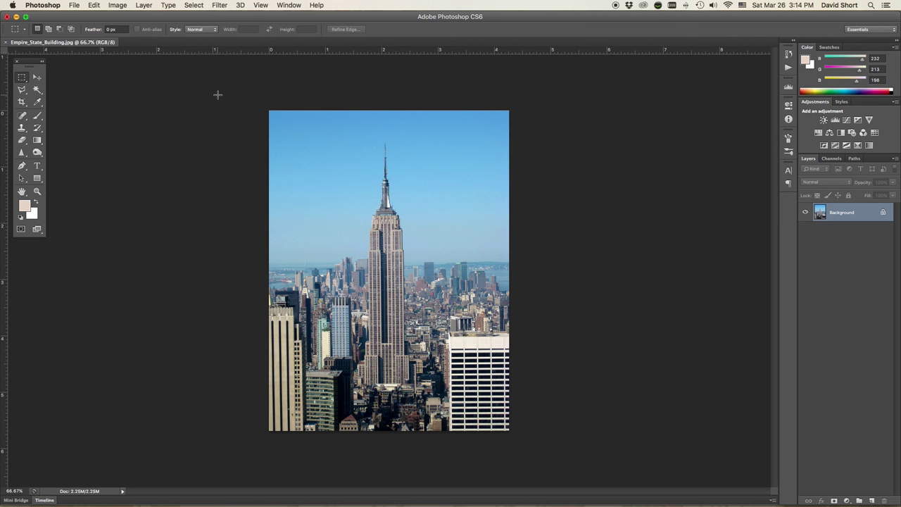
click(119, 5)
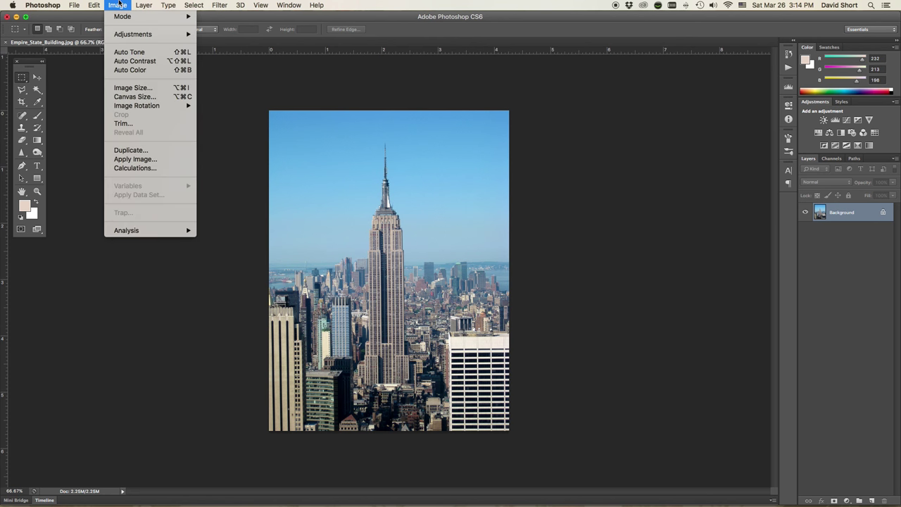
click(132, 88)
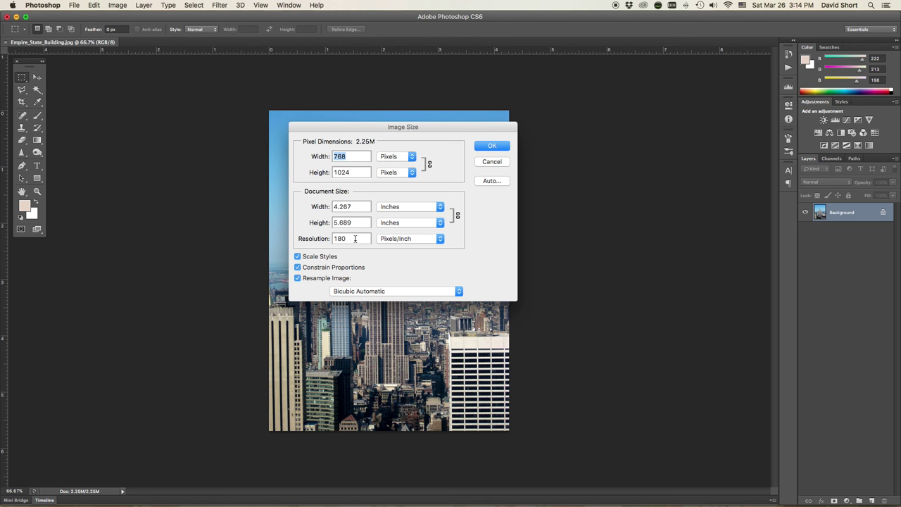
click(498, 146)
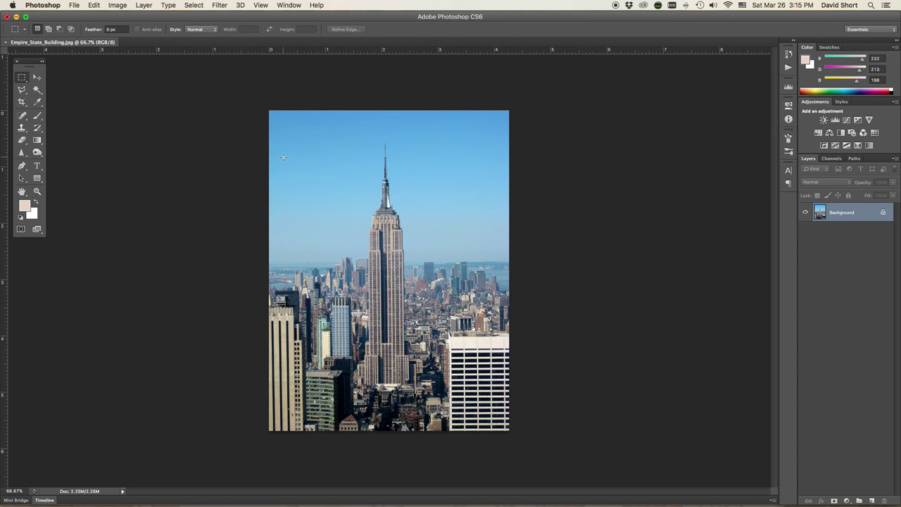
click(37, 77)
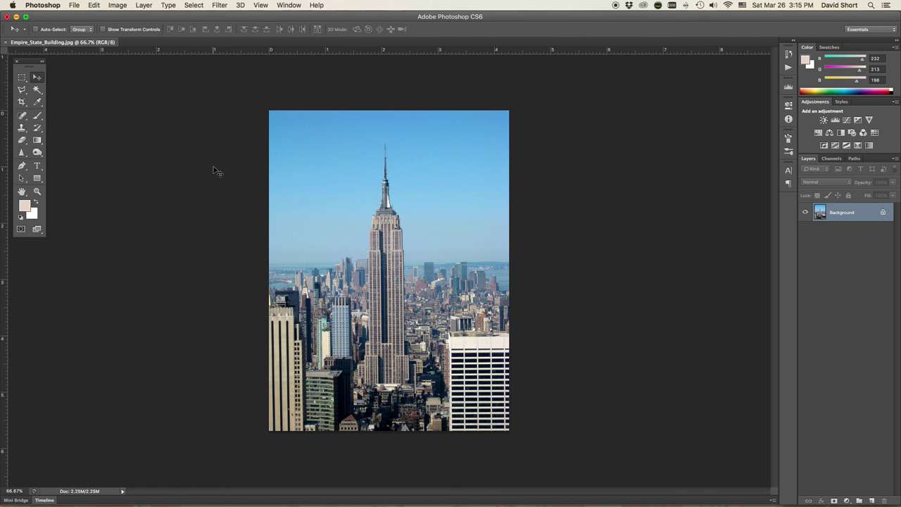
- Convert the Empire State Building photo to Grayscale (Gray/8) through Image > Mode
click(117, 5)
mouse_move(143, 22)
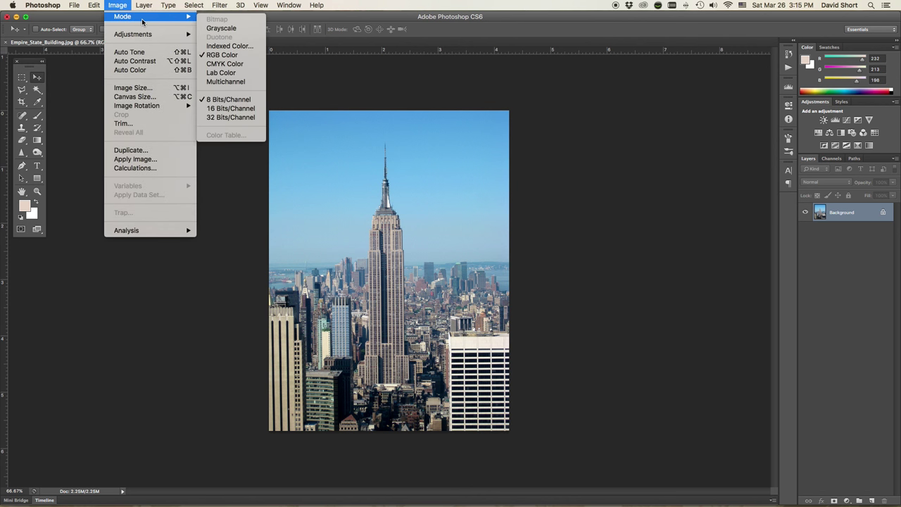
click(259, 31)
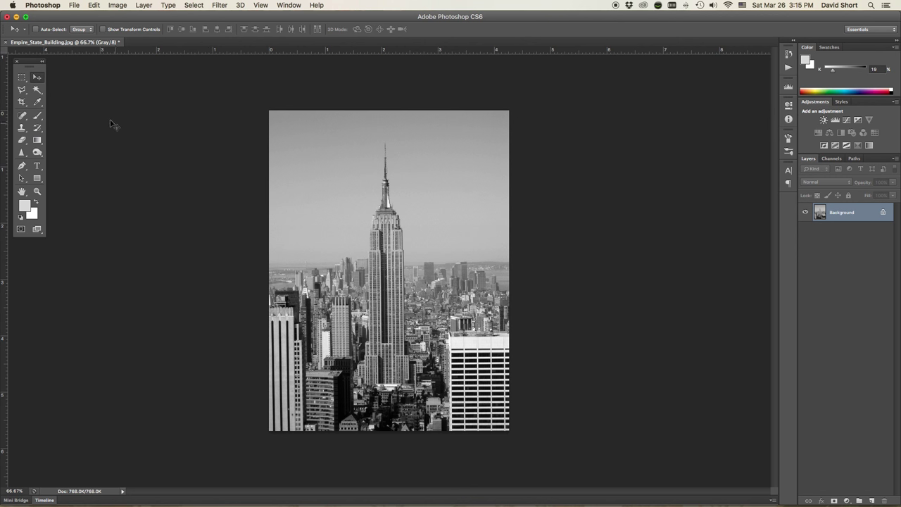
click(75, 5)
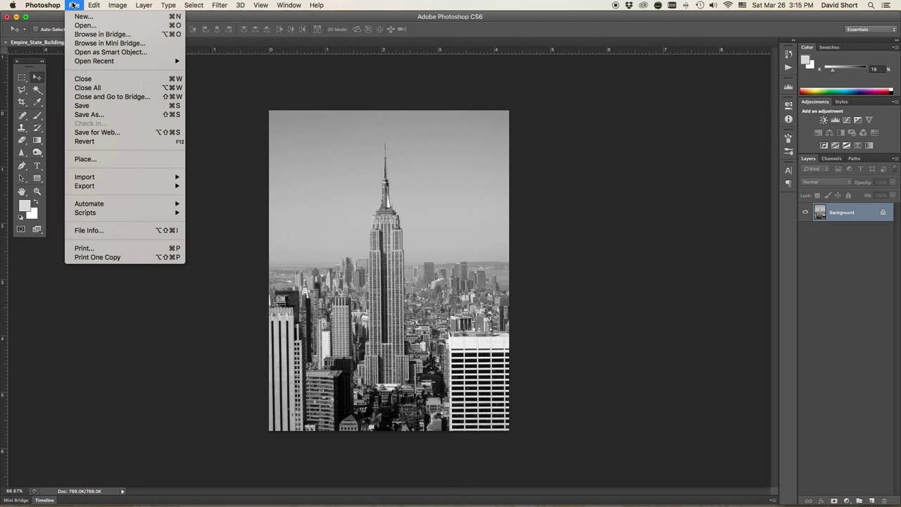
- Save the image to the Desktop as Empire_State_Building.tif in TIFF format
click(139, 115)
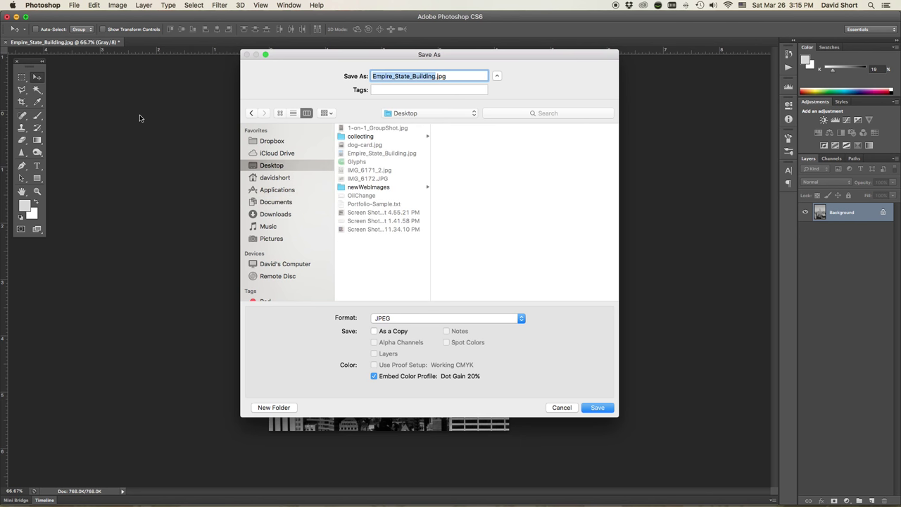
drag(345, 56, 338, 83)
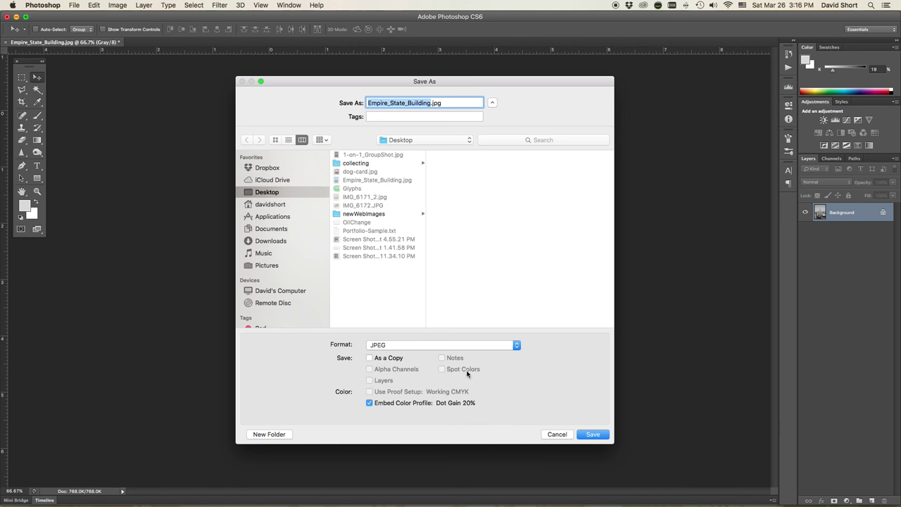
click(435, 345)
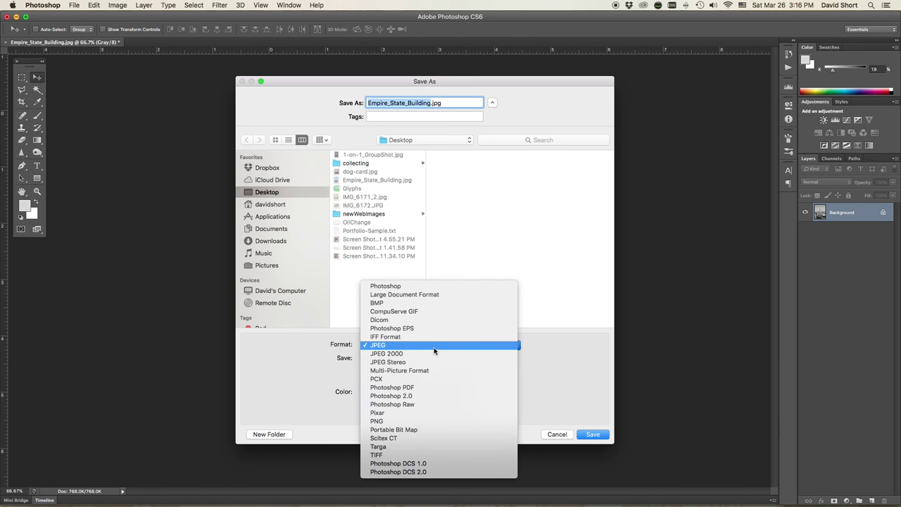
click(440, 455)
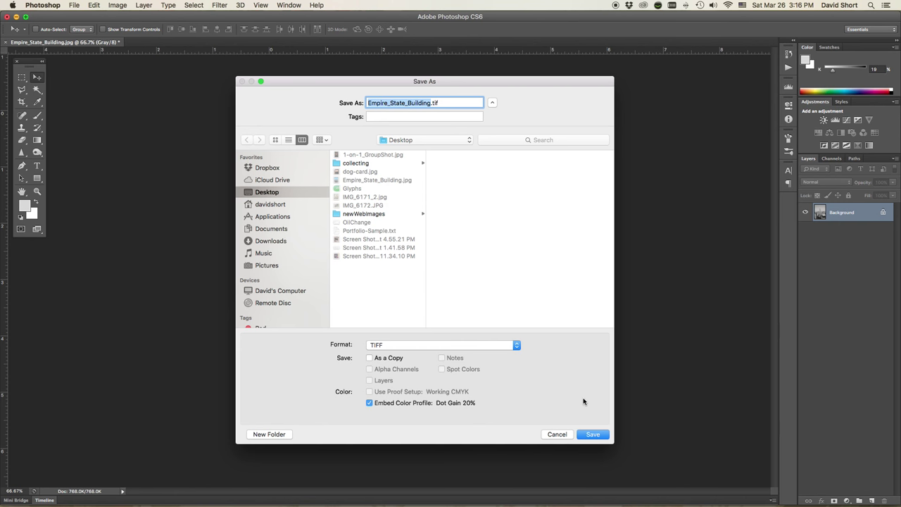
click(593, 433)
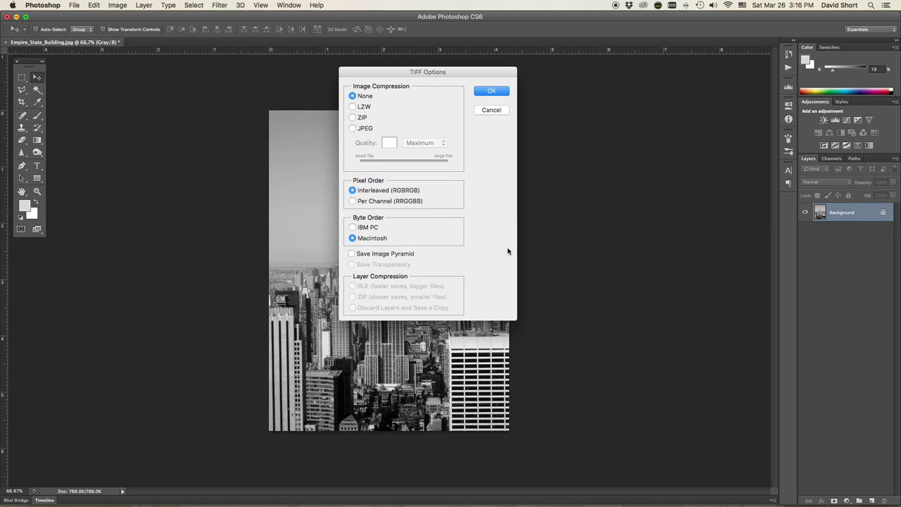
- Accept the TIFF Options with Image Compression set to None
click(491, 91)
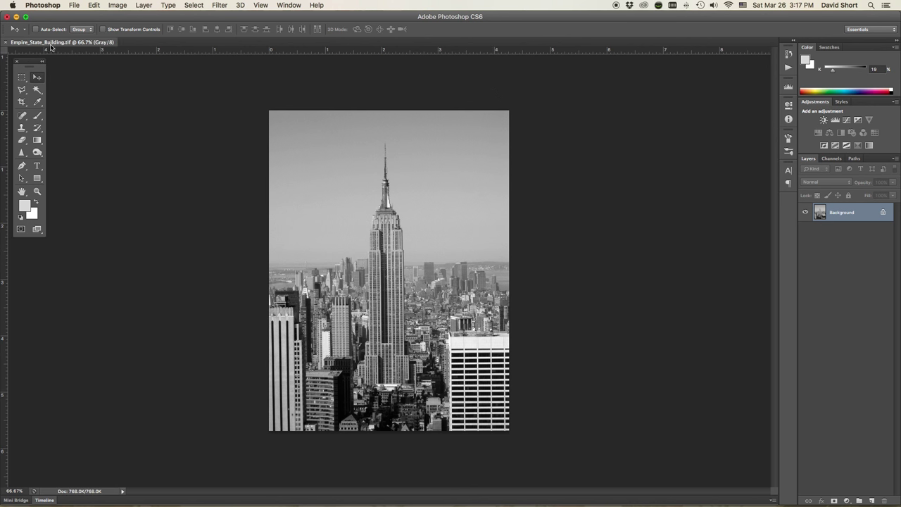
- Close the saved TIFF, quit Photoshop and return to the desktop
click(6, 44)
click(7, 16)
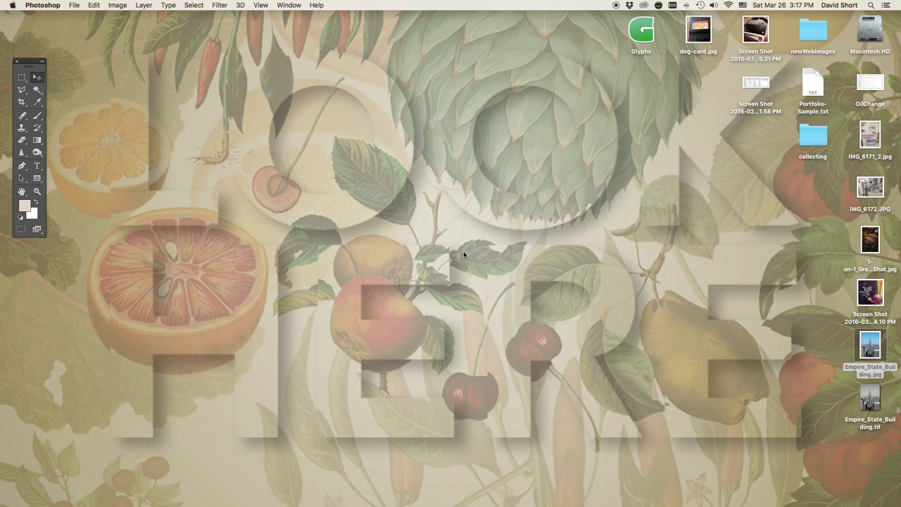
click(640, 369)
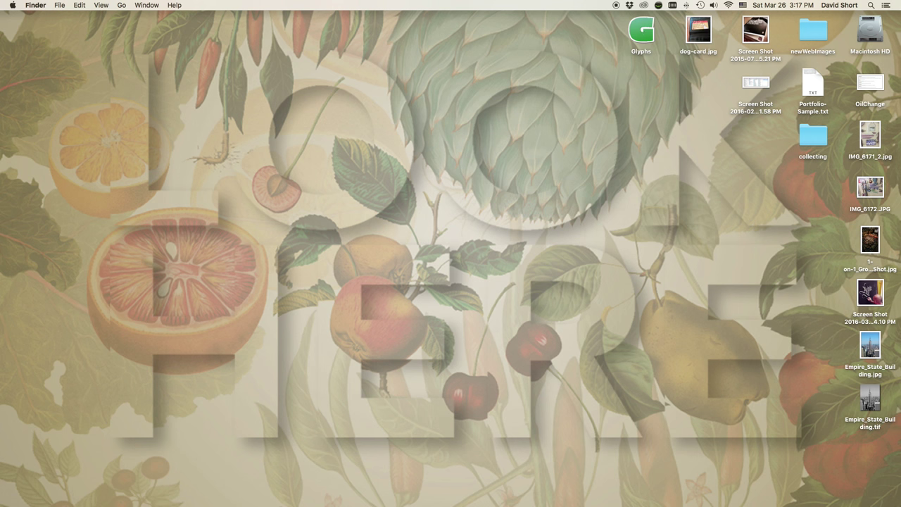
- Launch InDesign CS6 from the Dock and start a new document
mouse_move(368, 501)
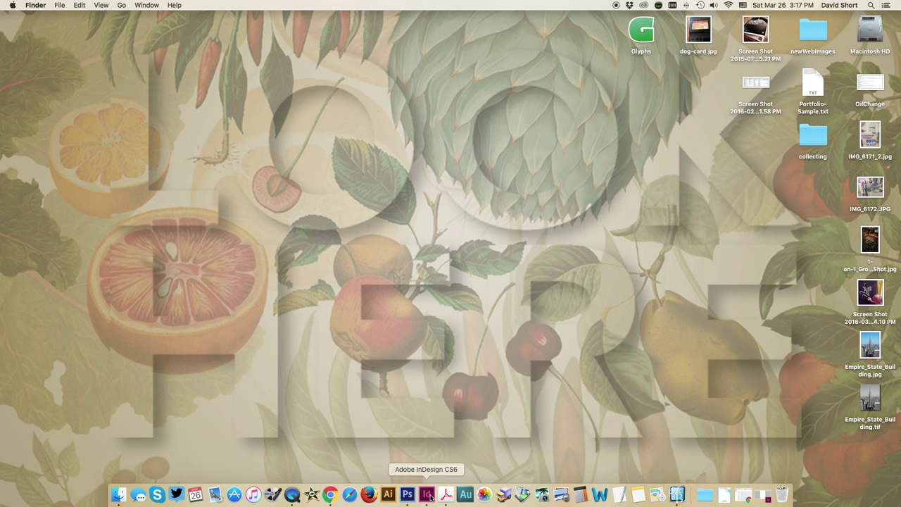
click(428, 495)
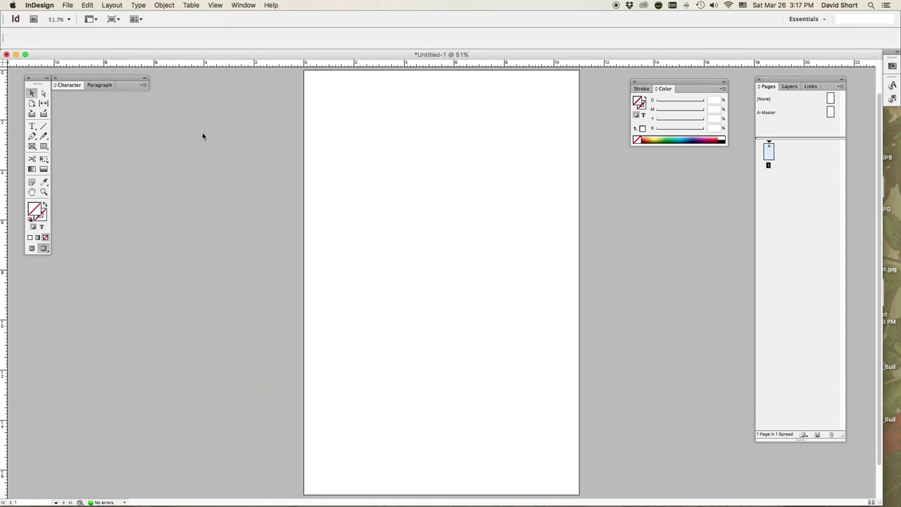
key(super+n)
- Accept the new-document settings and select Empire_State_Building.tif in the Place dialog
click(543, 147)
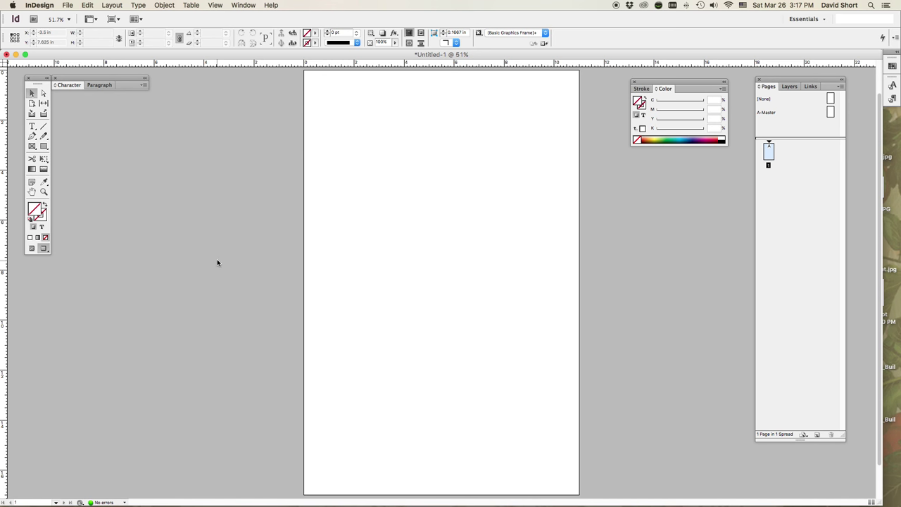
click(69, 5)
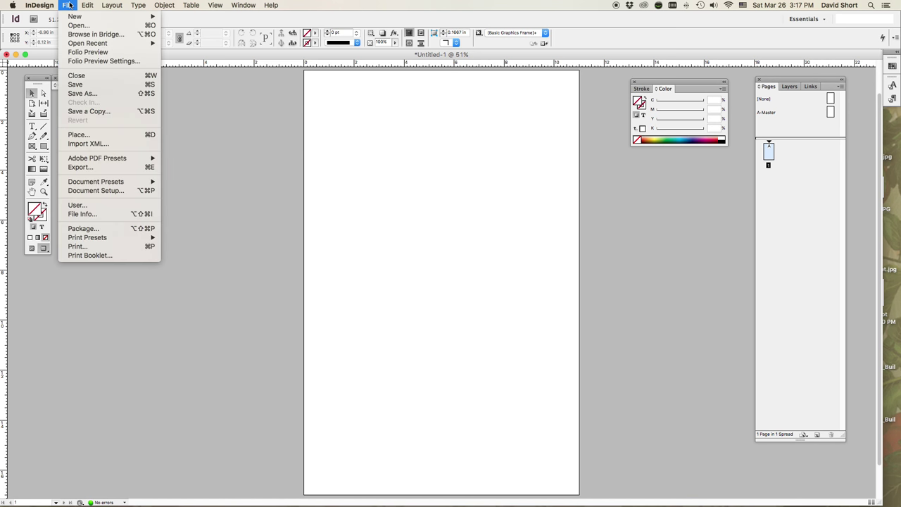
click(131, 135)
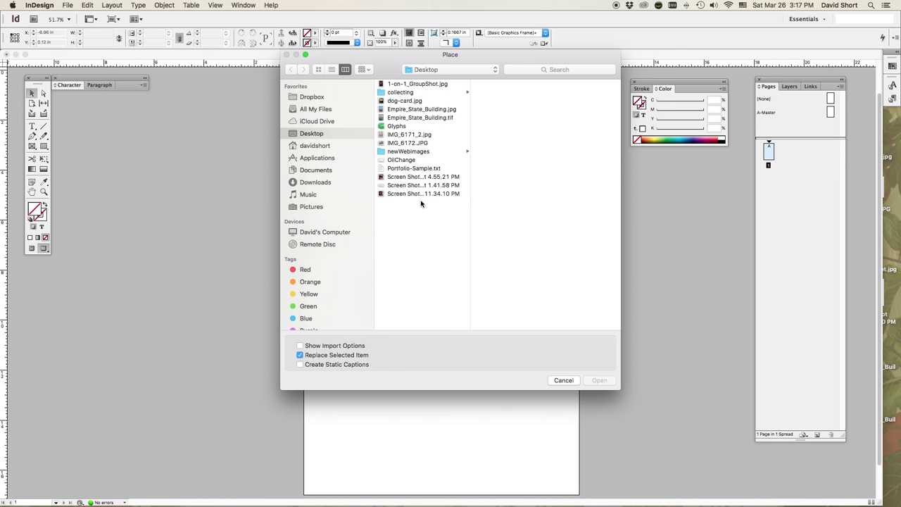
click(402, 119)
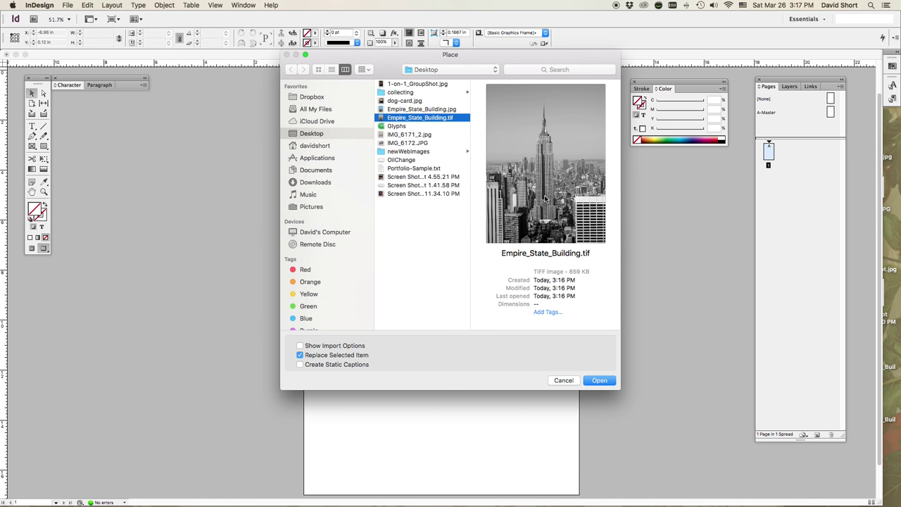
- Place Empire_State_Building.tif on page 1 and stretch its frame to cover most of the page
click(600, 381)
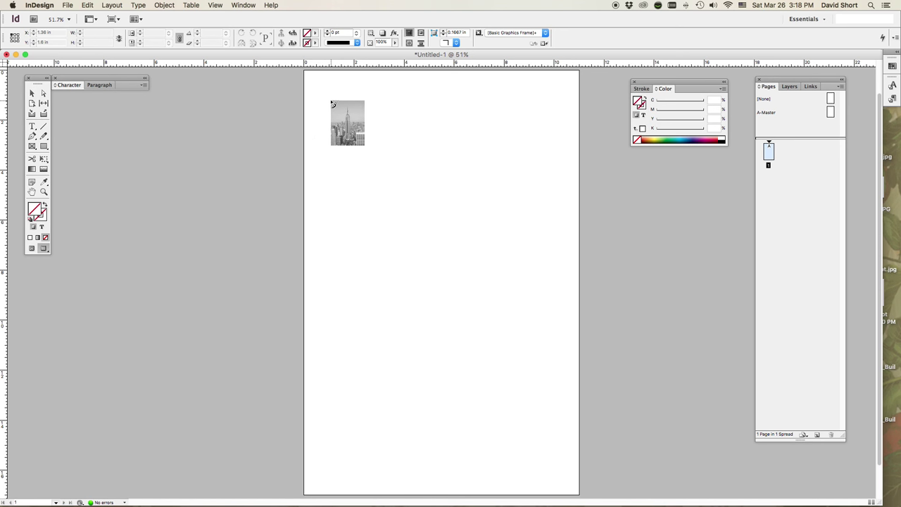
click(331, 102)
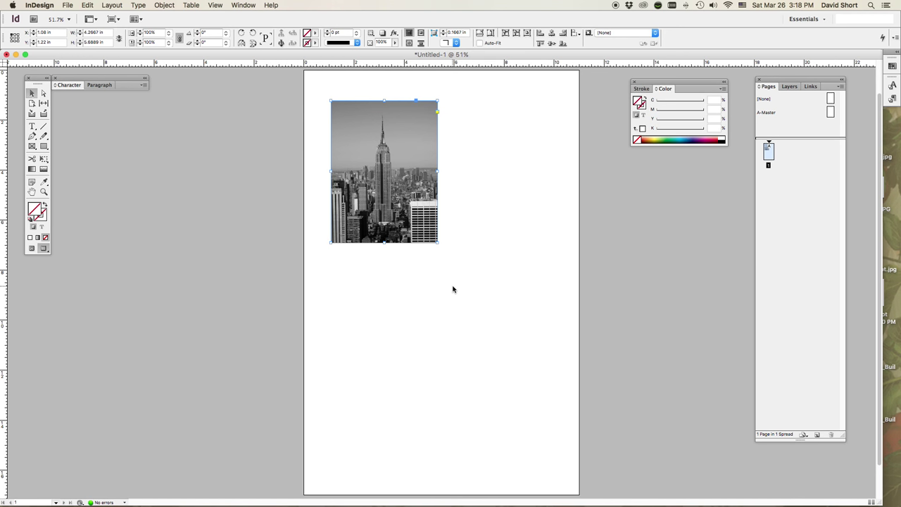
mouse_move(401, 187)
drag(438, 244, 569, 413)
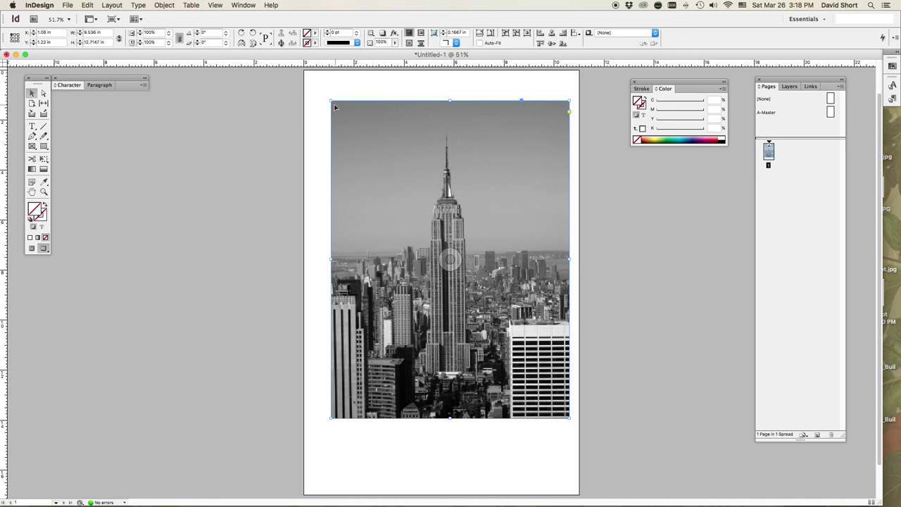
drag(330, 101, 315, 82)
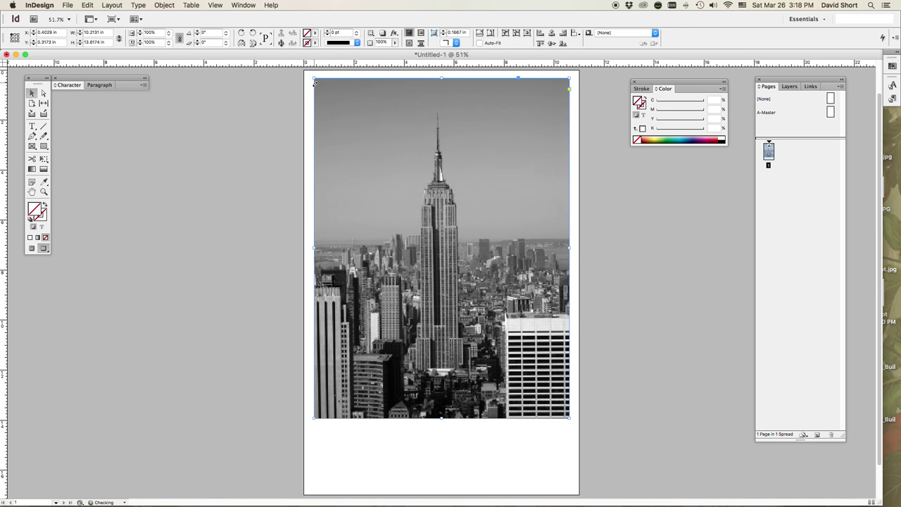
click(307, 122)
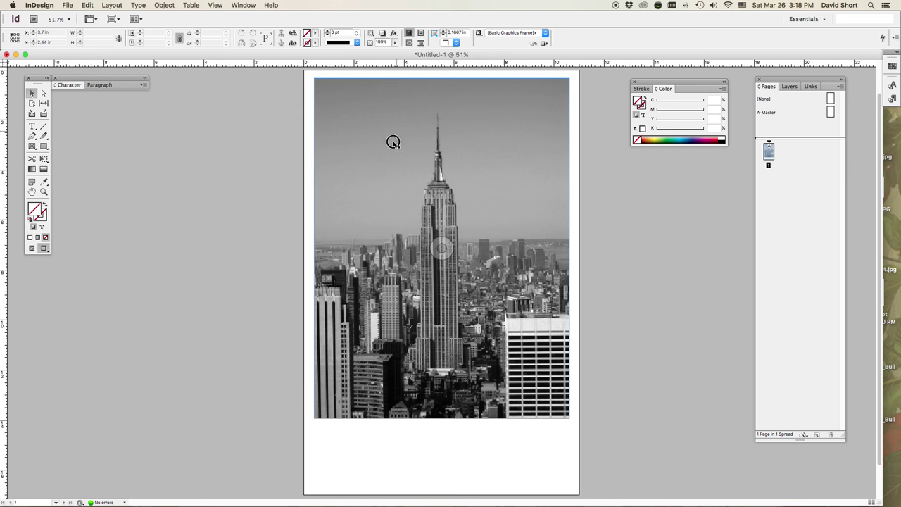
mouse_move(397, 129)
mouse_down()
mouse_move(392, 148)
mouse_move(397, 143)
mouse_up()
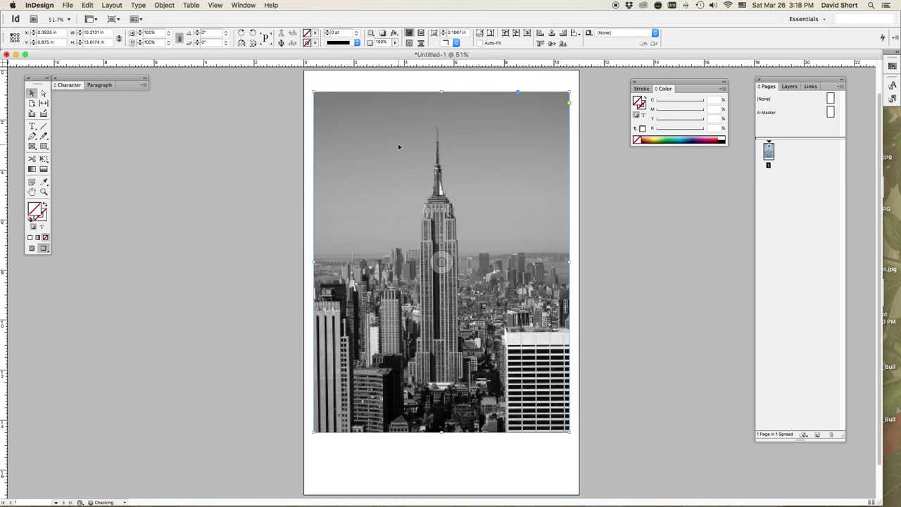
click(307, 211)
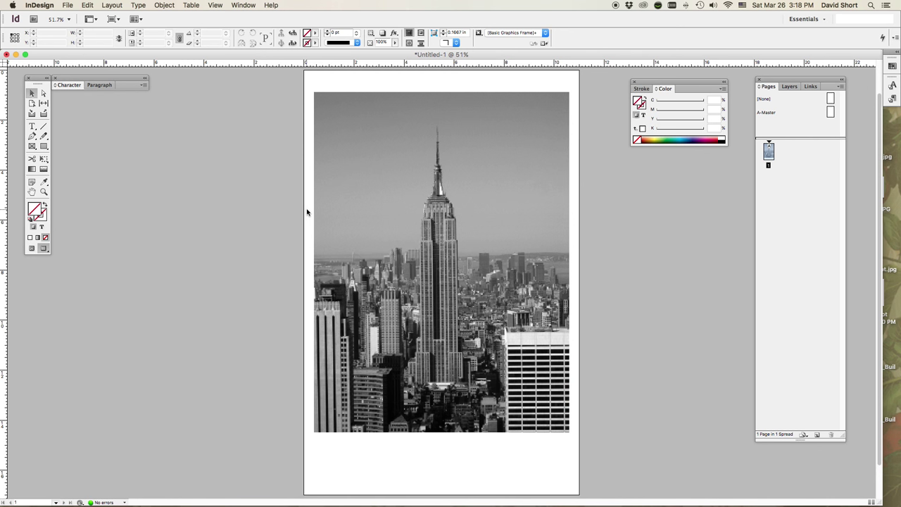
right_click(260, 205)
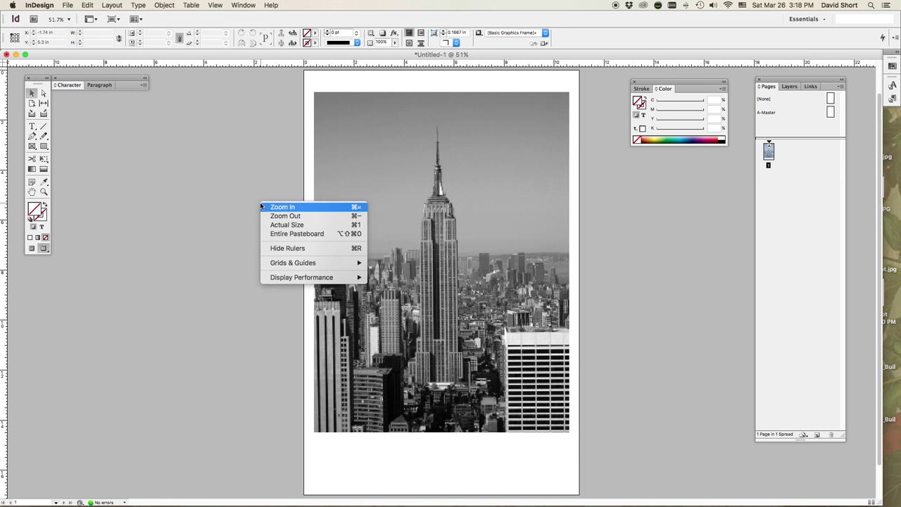
- Set Display Performance to High Quality Display and select the photo frame
mouse_move(273, 279)
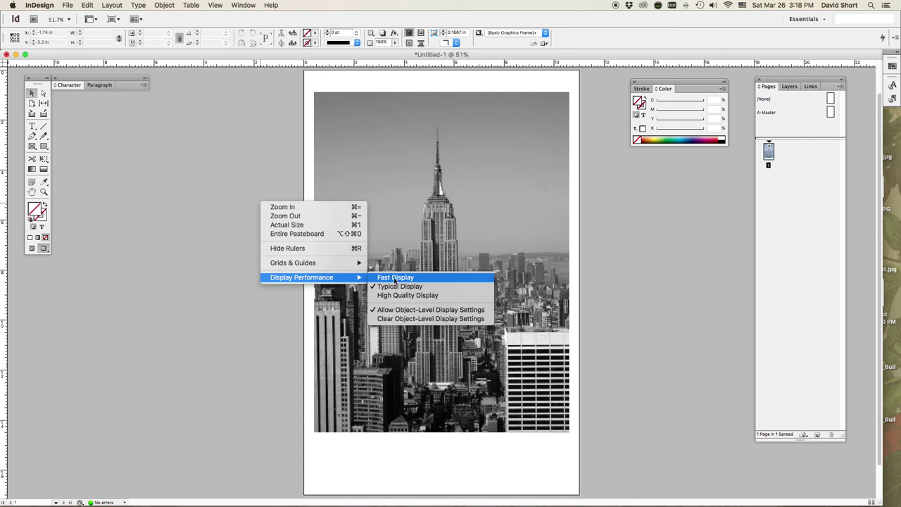
click(446, 295)
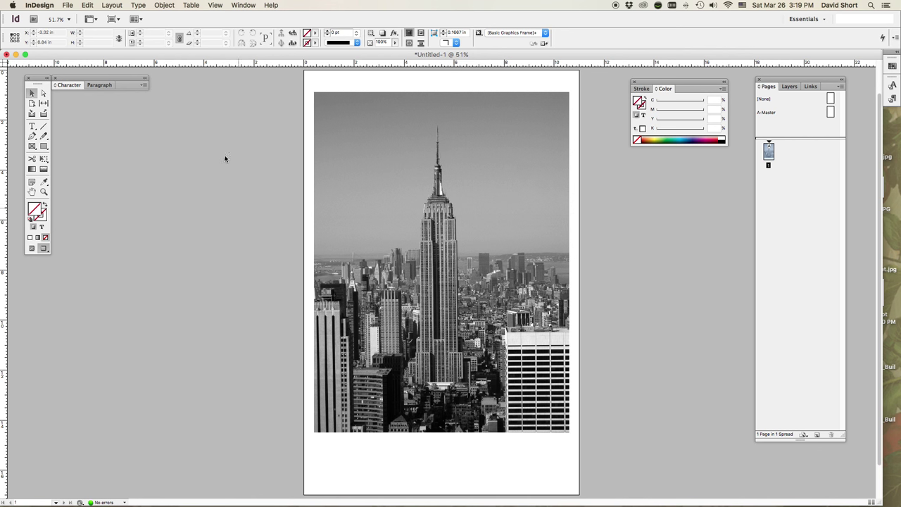
click(31, 94)
click(391, 187)
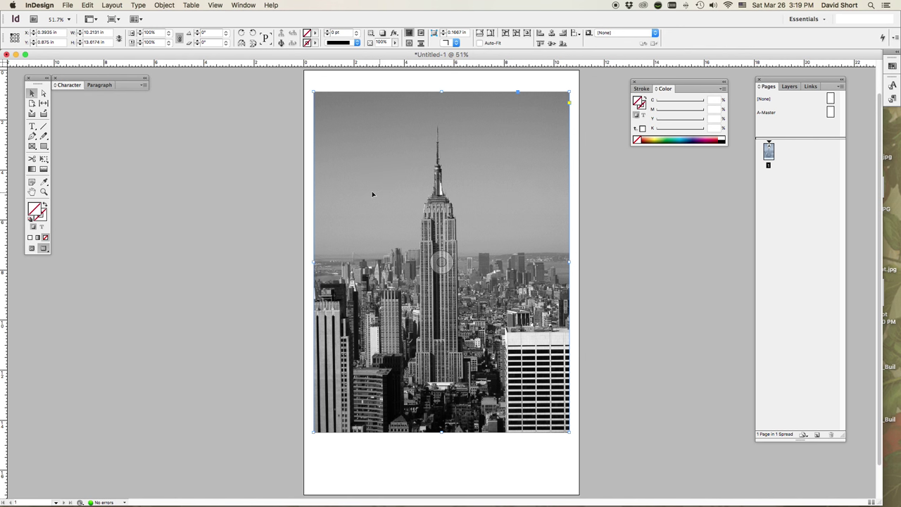
- Toggle the toolbox from Stroke back to Fill as the active colour attribute
click(43, 219)
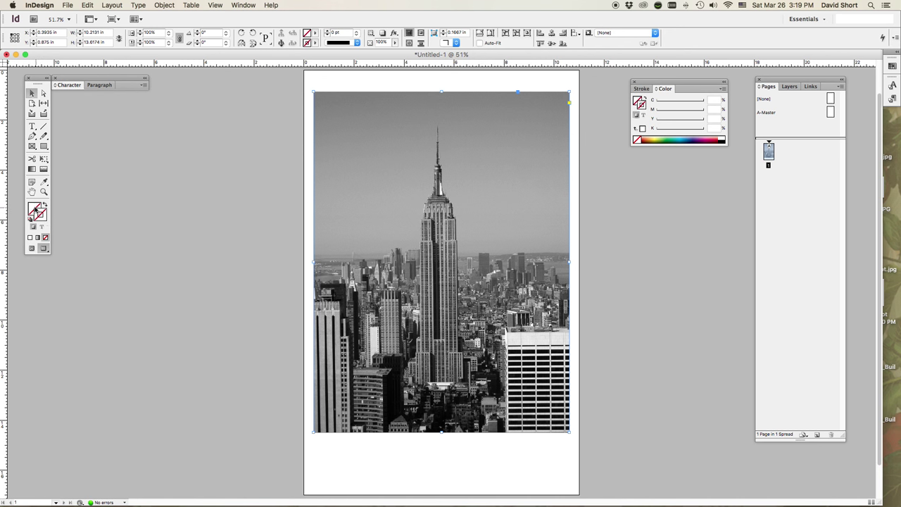
click(34, 211)
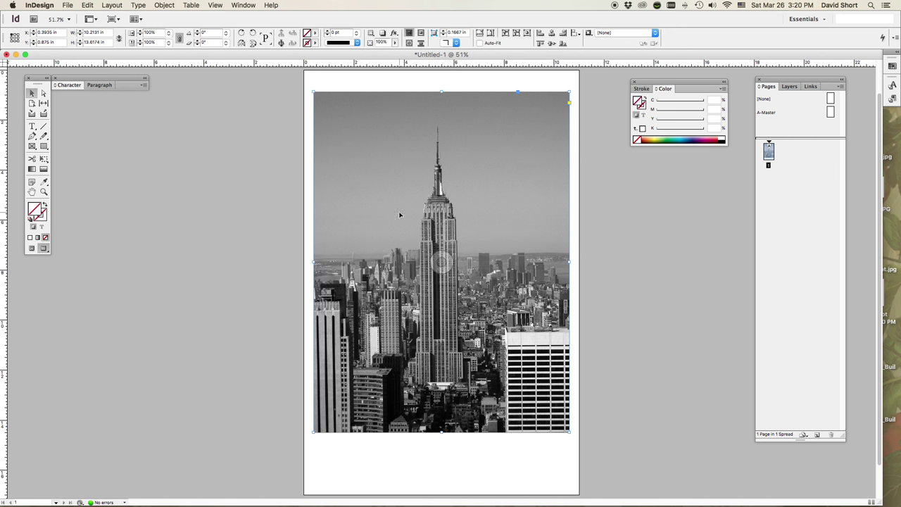
- Confirm Window > Color is checked and dismiss the menu without changes
click(243, 5)
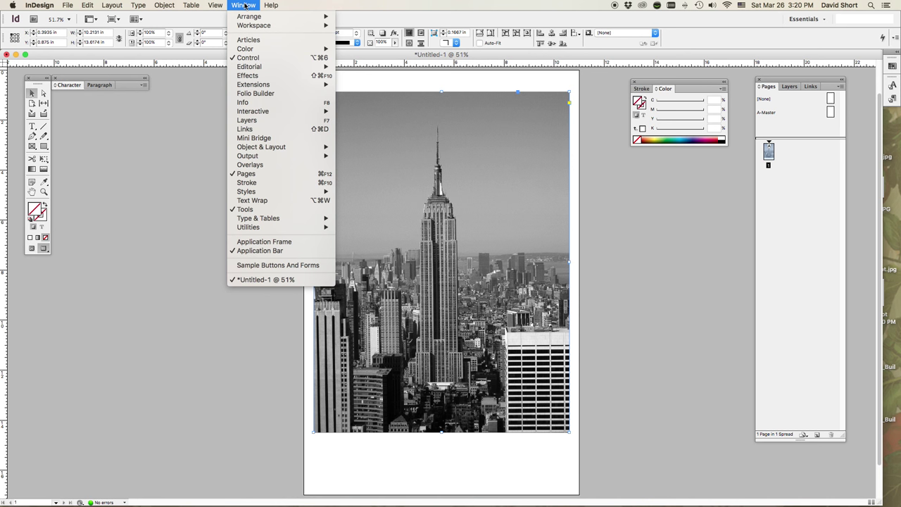
mouse_move(273, 153)
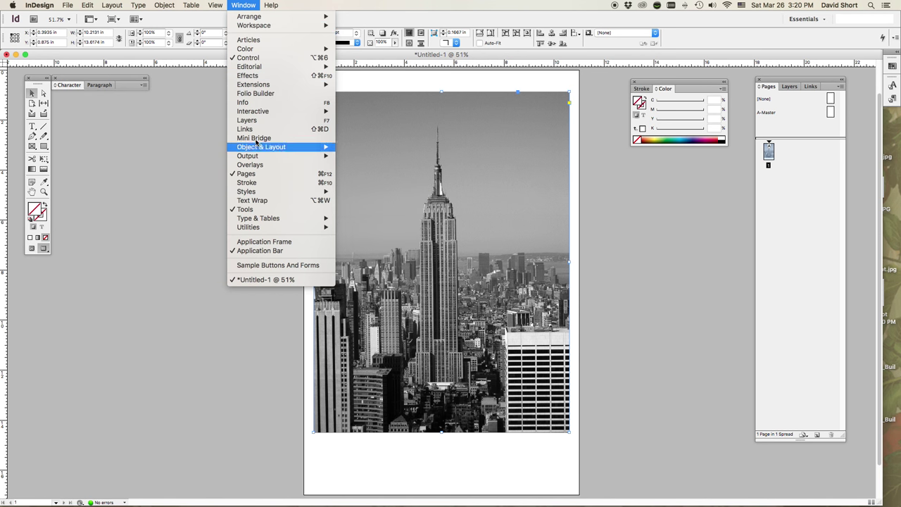
mouse_move(259, 53)
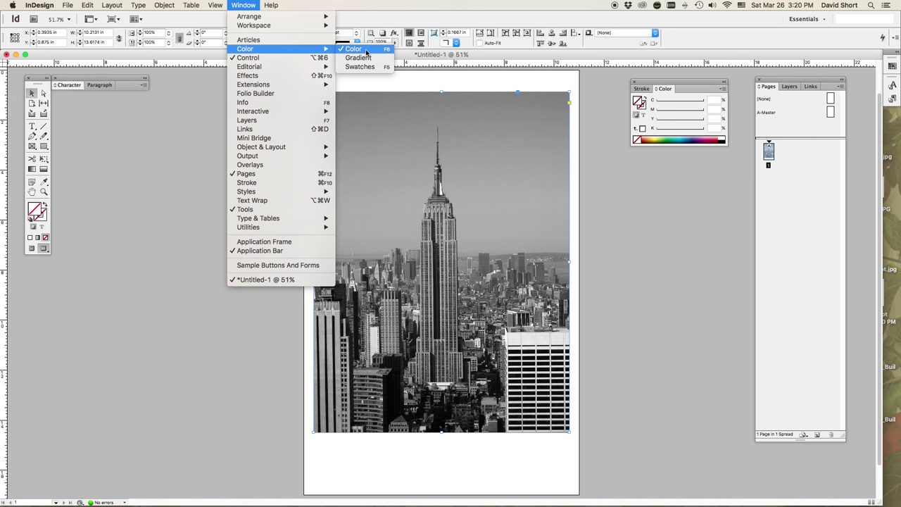
click(611, 185)
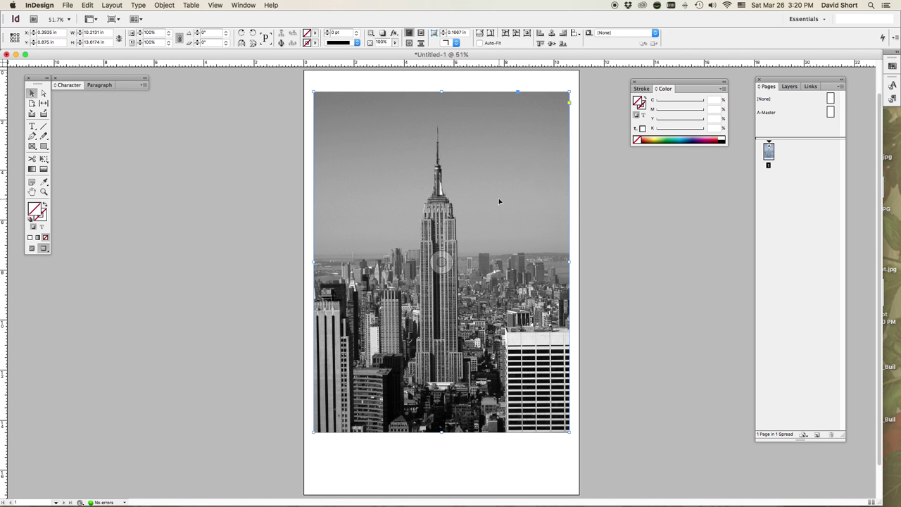
- Make fill active and try teal, green, yellow-green and orange backgrounds behind the photo
click(638, 102)
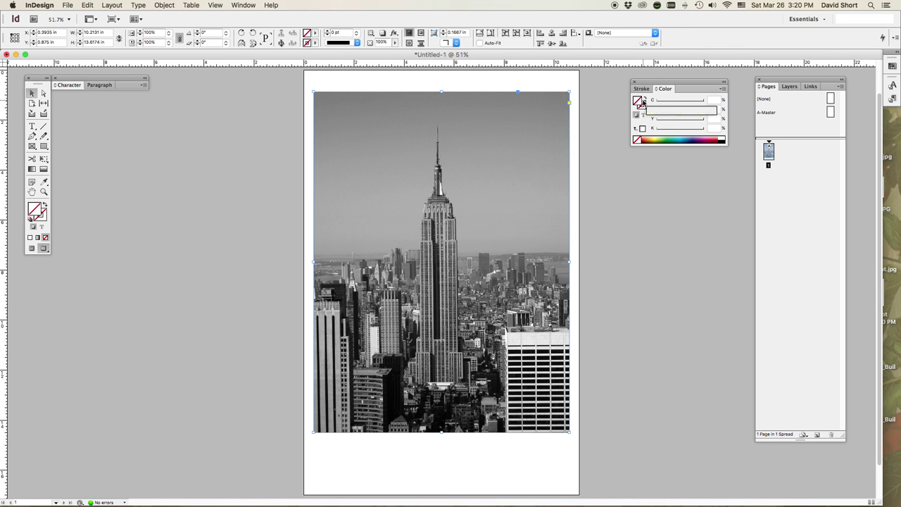
click(682, 138)
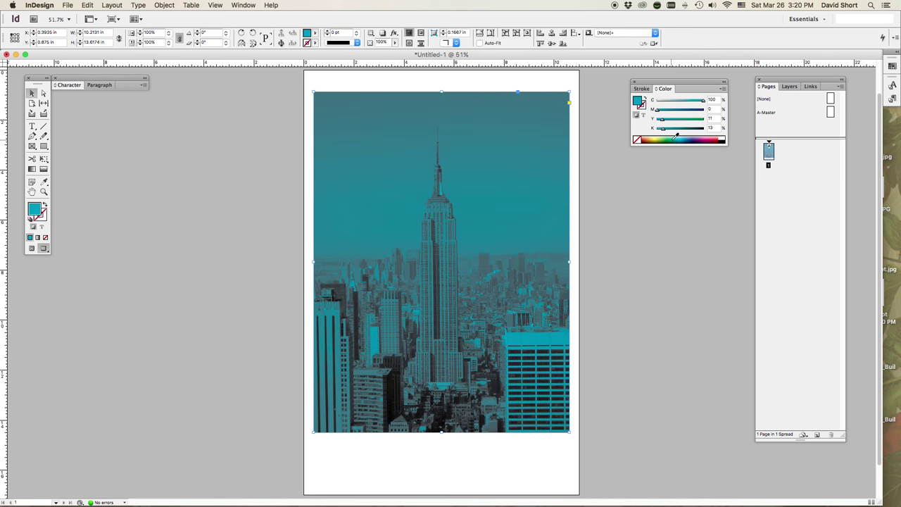
click(674, 137)
click(660, 137)
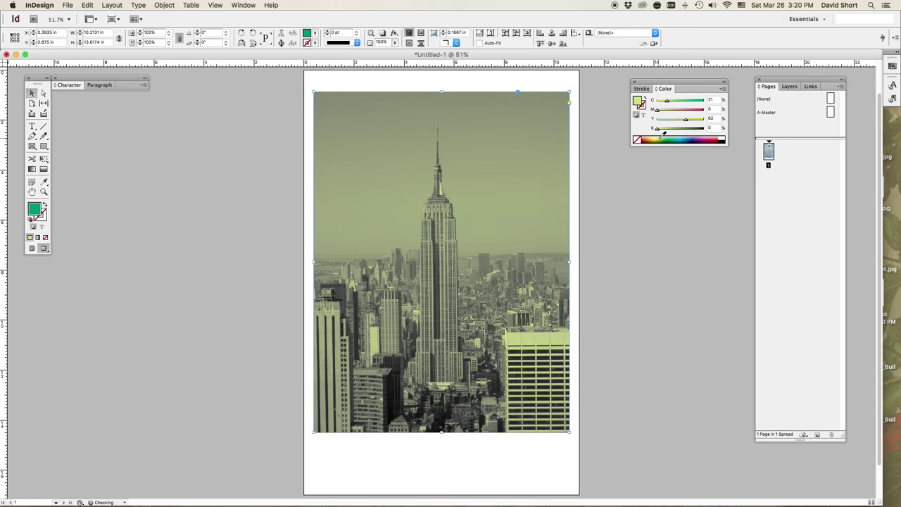
click(655, 138)
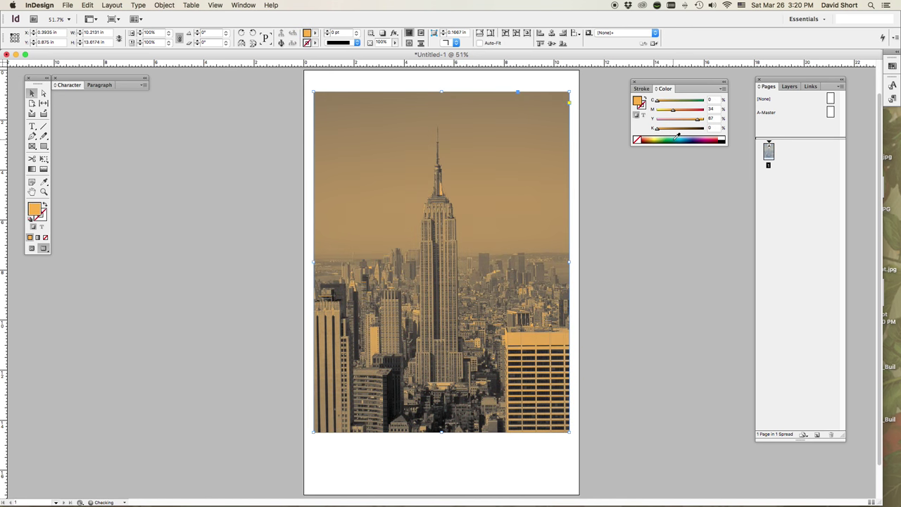
click(676, 138)
- Try dark blue, magenta, pink-red, purple and green backgrounds, then reset the fill to White
click(695, 137)
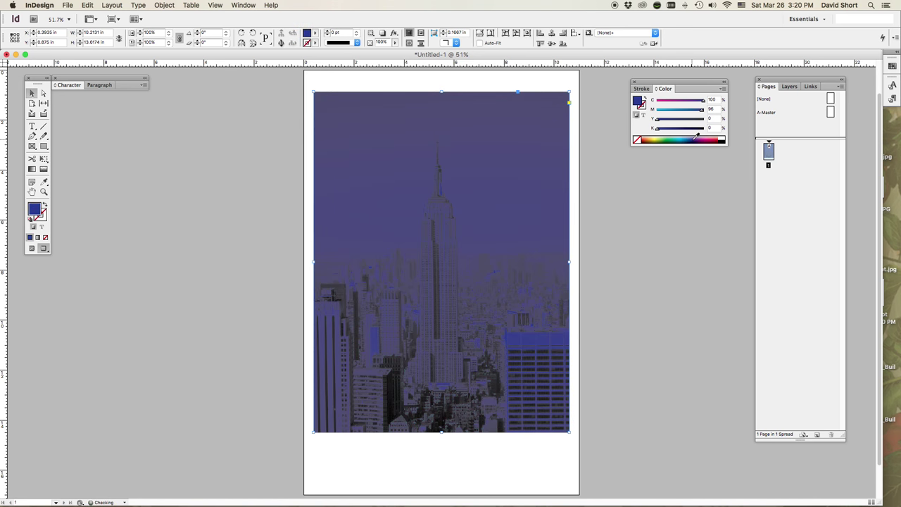
click(706, 137)
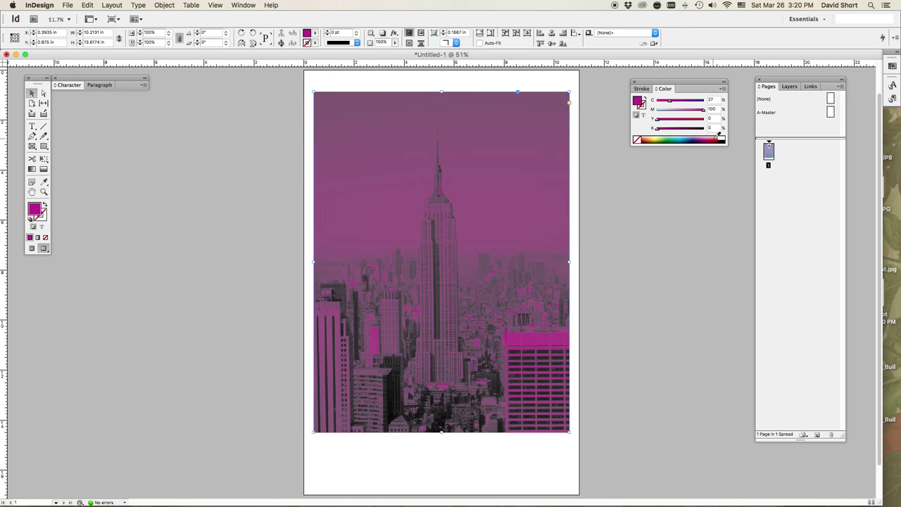
click(718, 137)
click(705, 137)
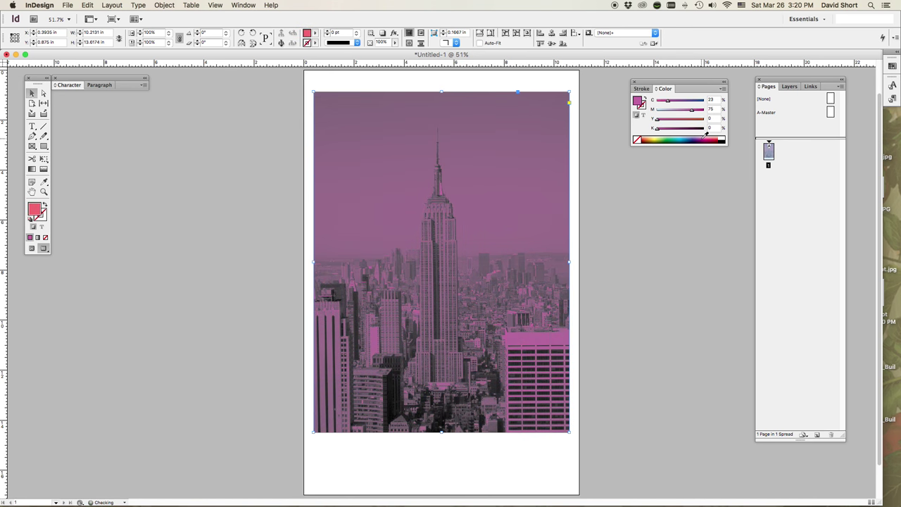
click(672, 138)
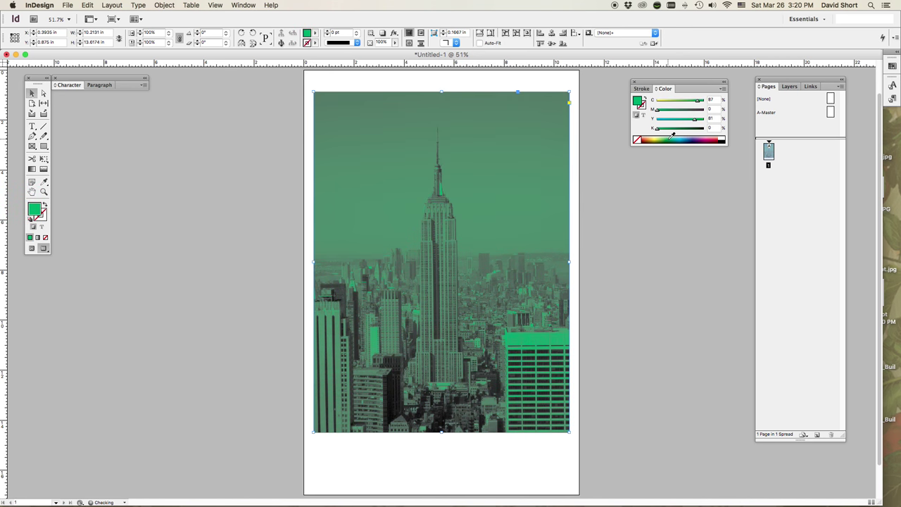
click(666, 136)
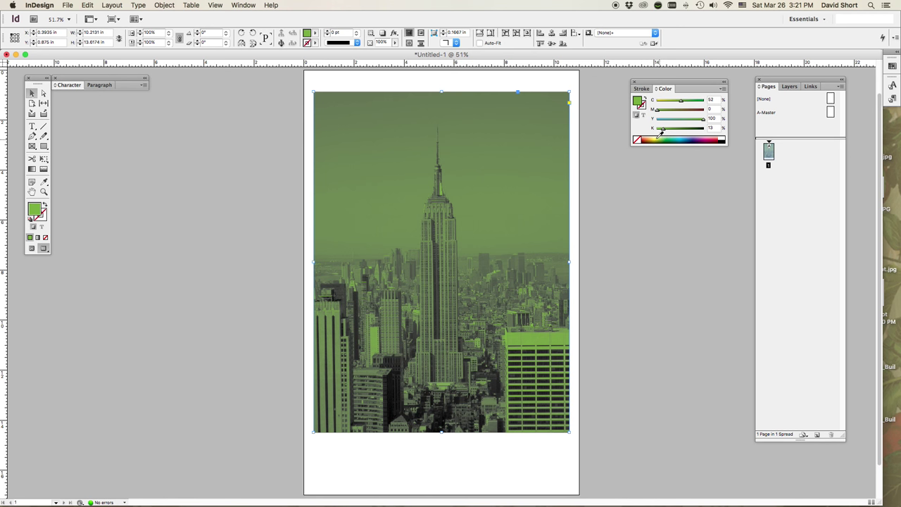
click(726, 133)
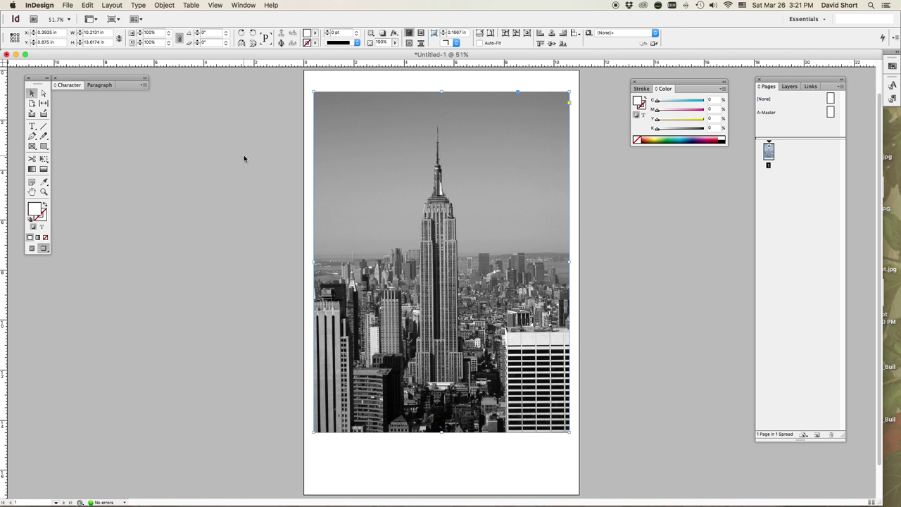
- Select the photo inside its frame with Direct Selection, test-drag it, then undo the move
click(44, 93)
click(407, 175)
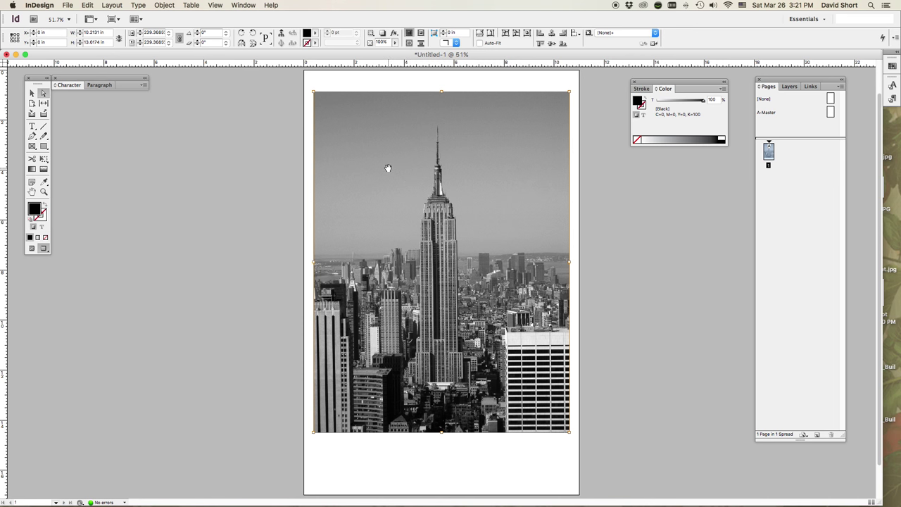
click(388, 168)
drag(388, 167, 462, 204)
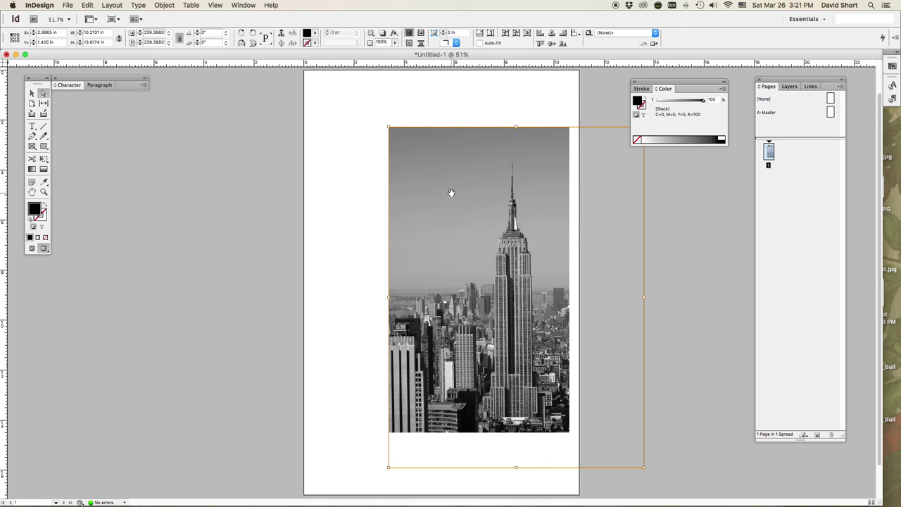
key(super+alt+c)
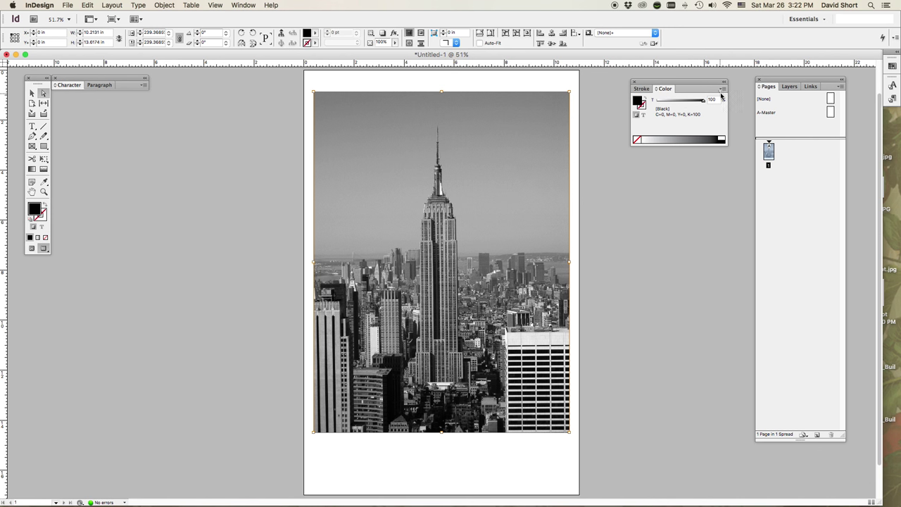
- Switch the Color panel to CMYK and recolour the photo's ink to pink-magenta, C0 M100 Y41 K0
click(722, 89)
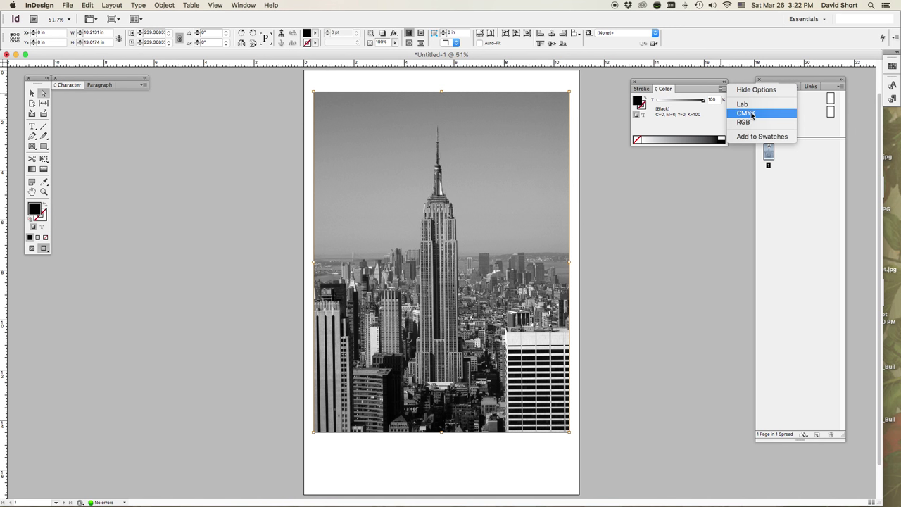
click(744, 114)
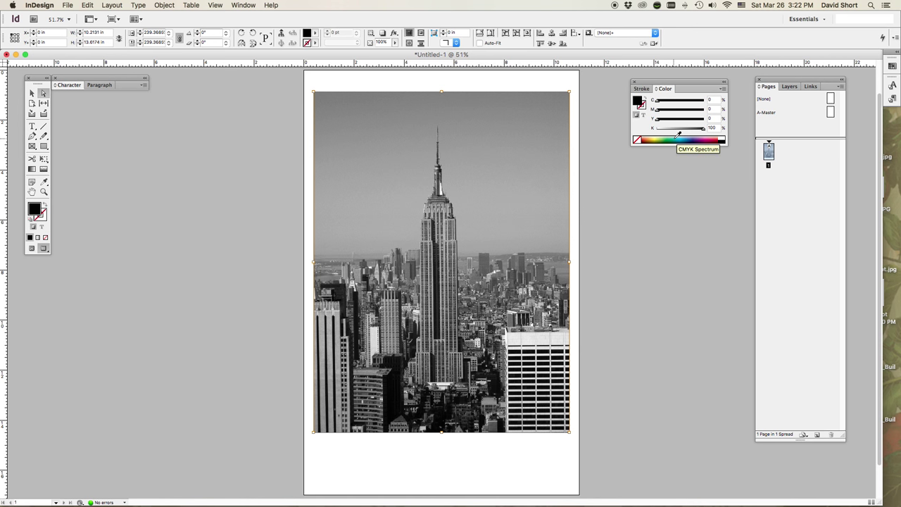
click(674, 139)
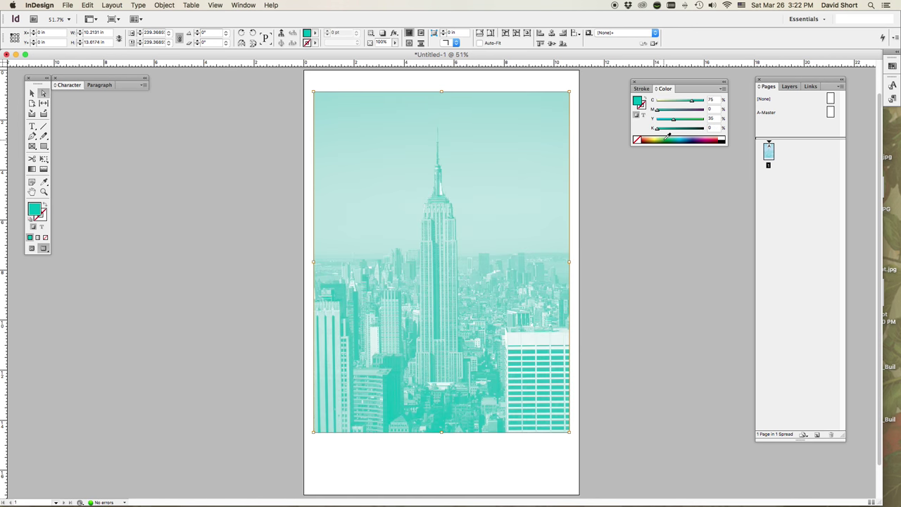
click(664, 138)
click(658, 138)
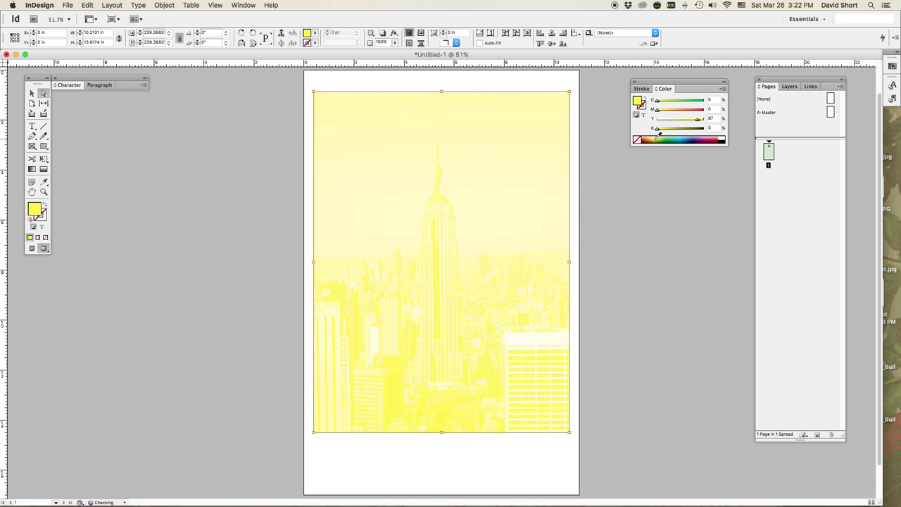
click(646, 138)
click(692, 138)
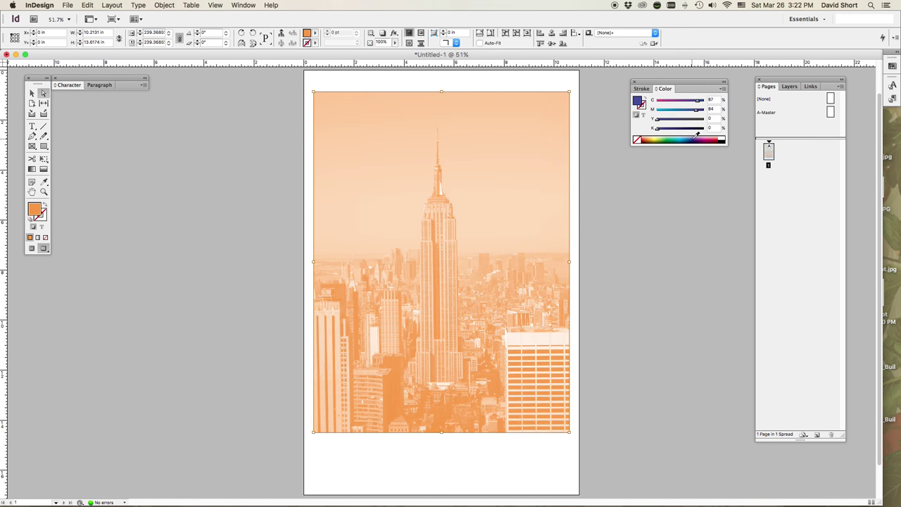
click(702, 138)
click(715, 138)
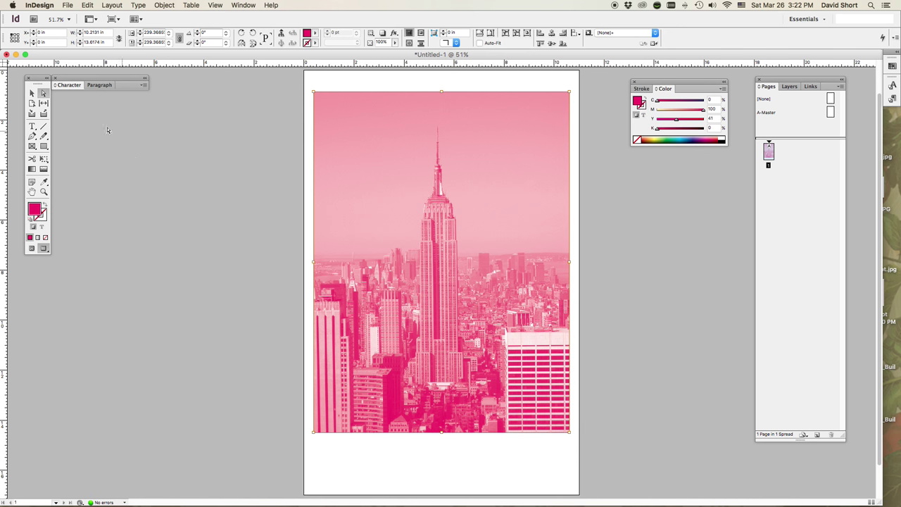
click(33, 93)
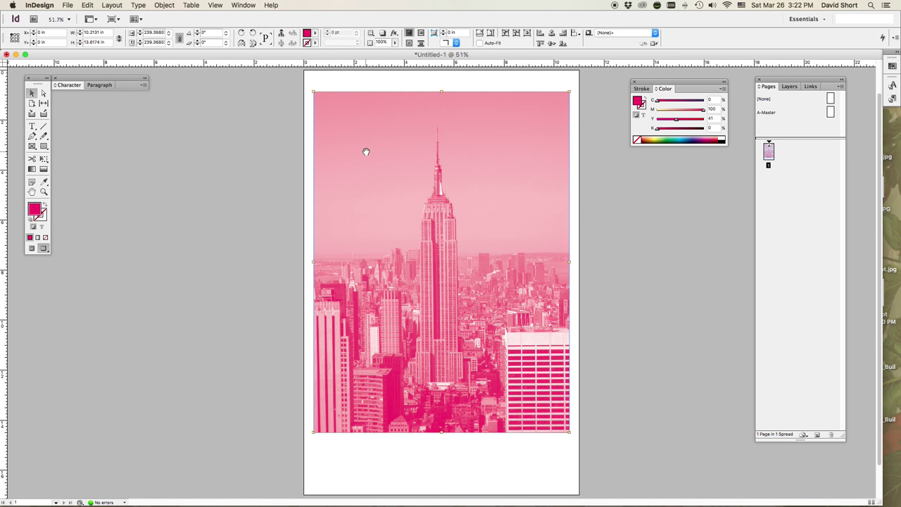
click(258, 167)
click(392, 162)
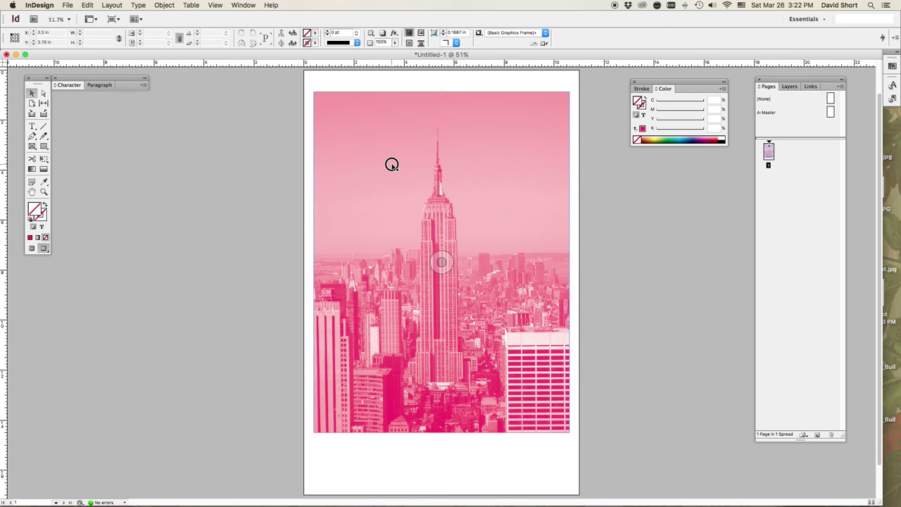
click(637, 103)
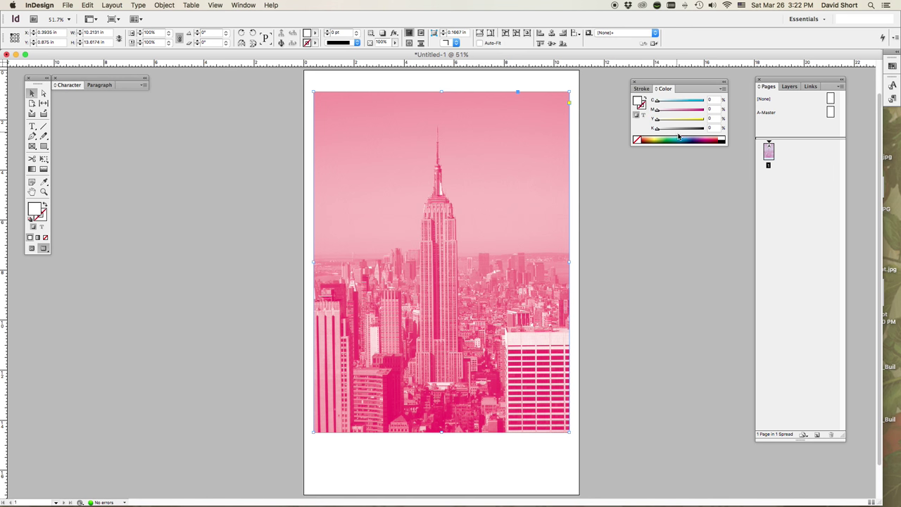
click(722, 139)
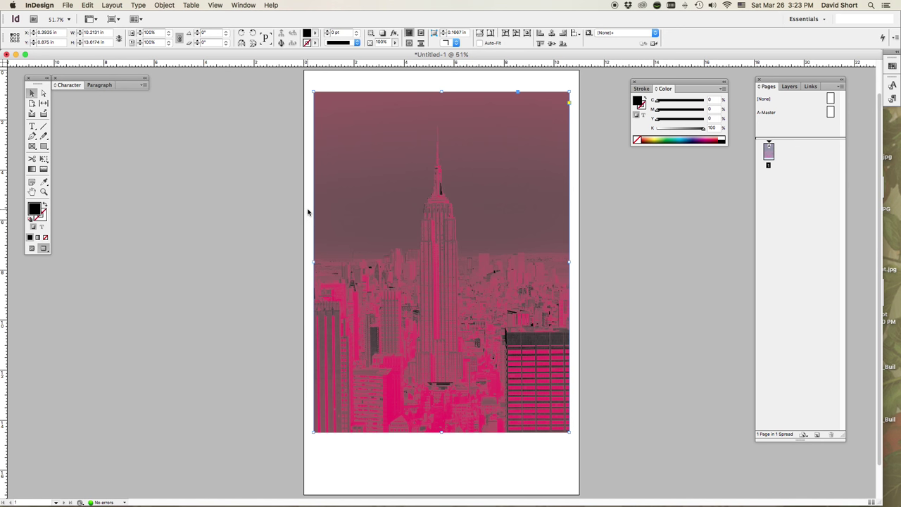
click(723, 138)
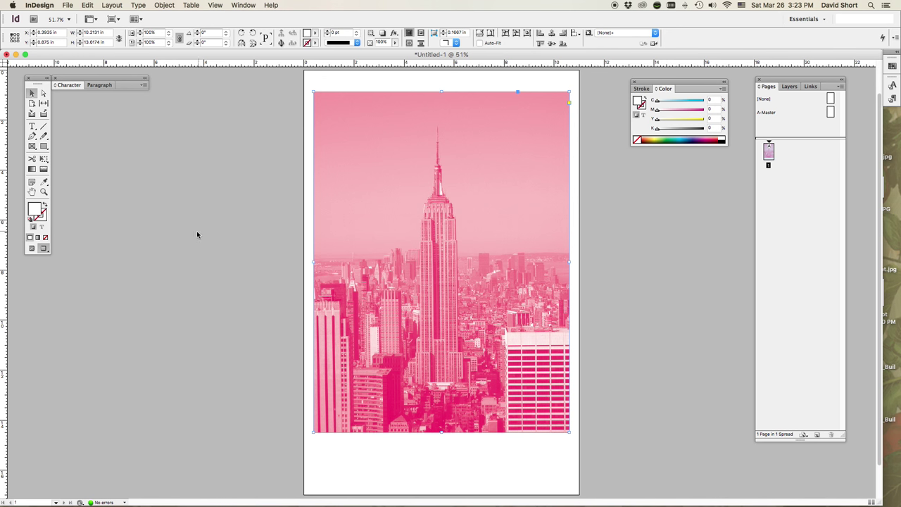
click(271, 220)
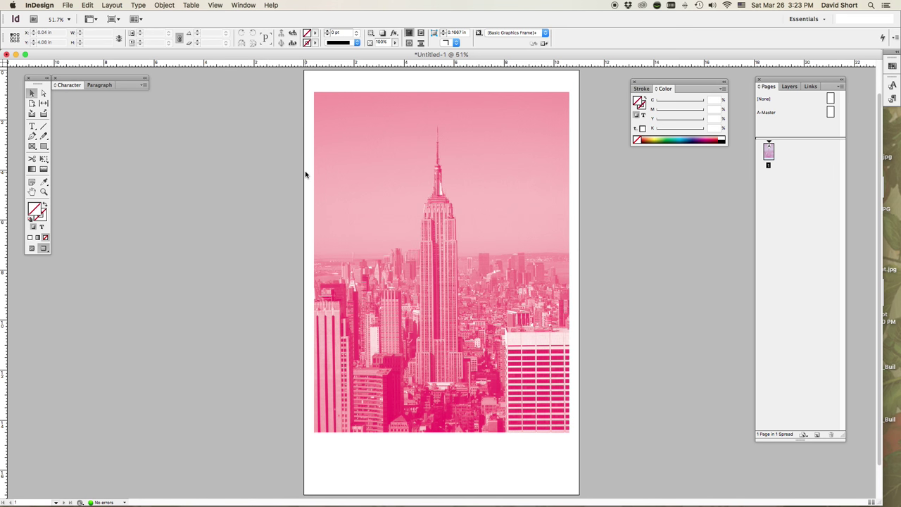
scroll(629, 452, down, 1)
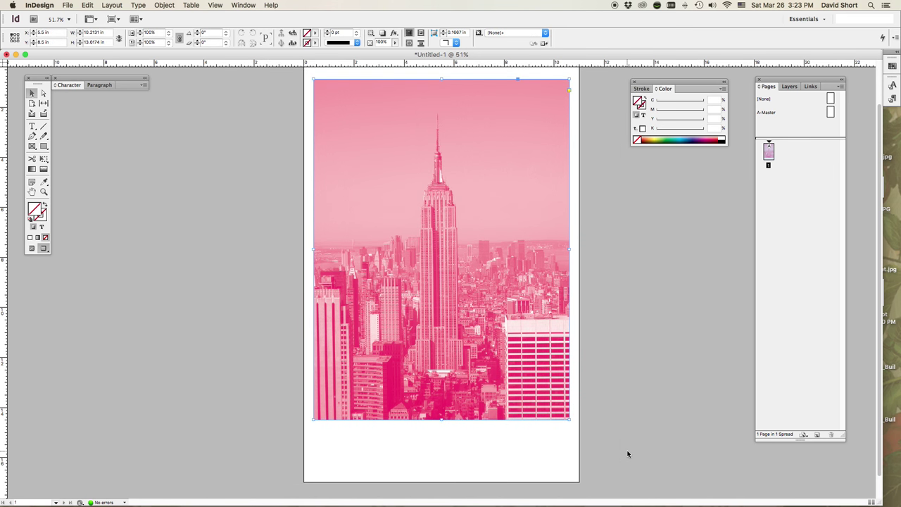